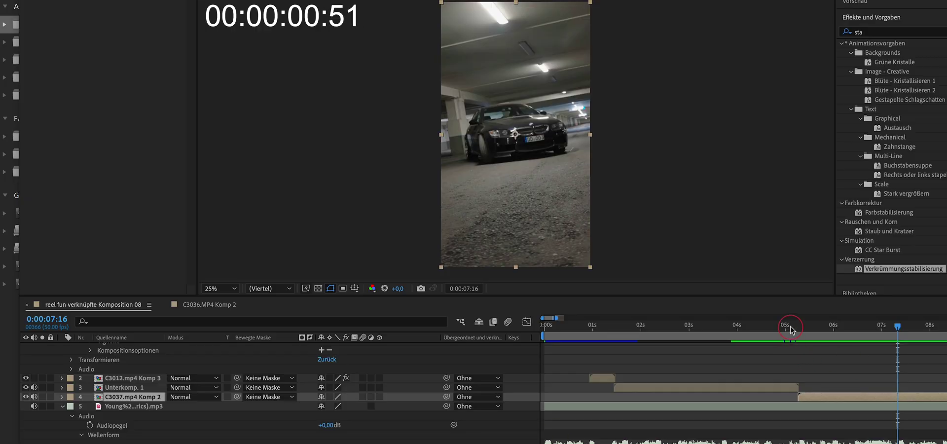
Preview the sequence from around five seconds, then park the time at the C3037 clip's start.
left_click(790, 329)
key("space")
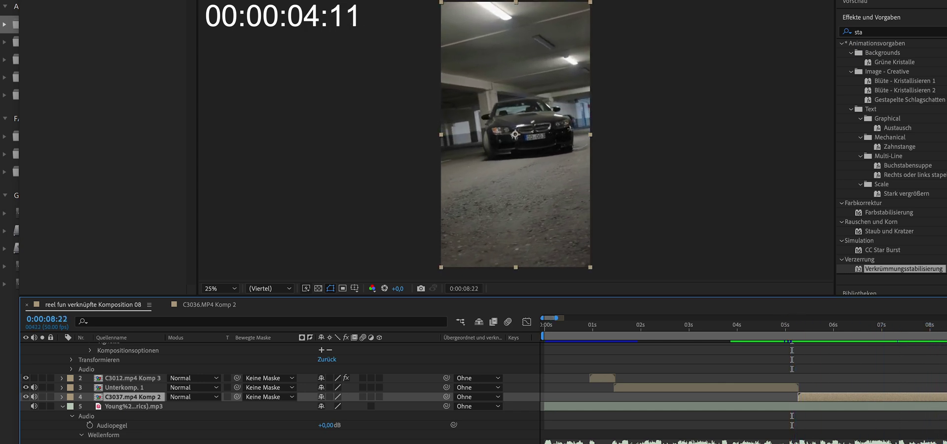
left_click(557, 327)
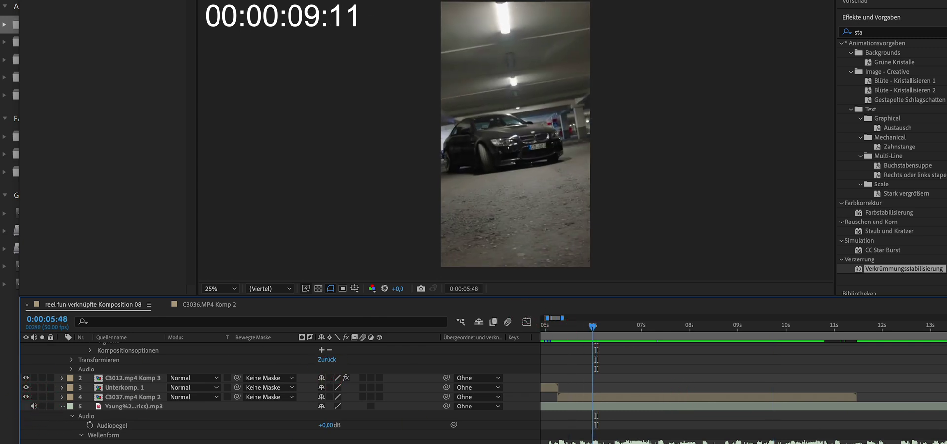
left_click(571, 342)
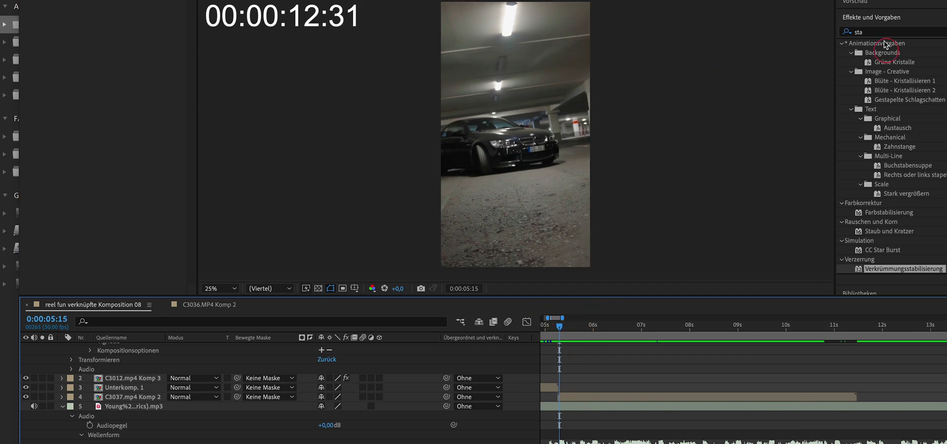
Clear the Effects & Presets search and set the playhead at layer 4's in-point.
left_click(869, 32)
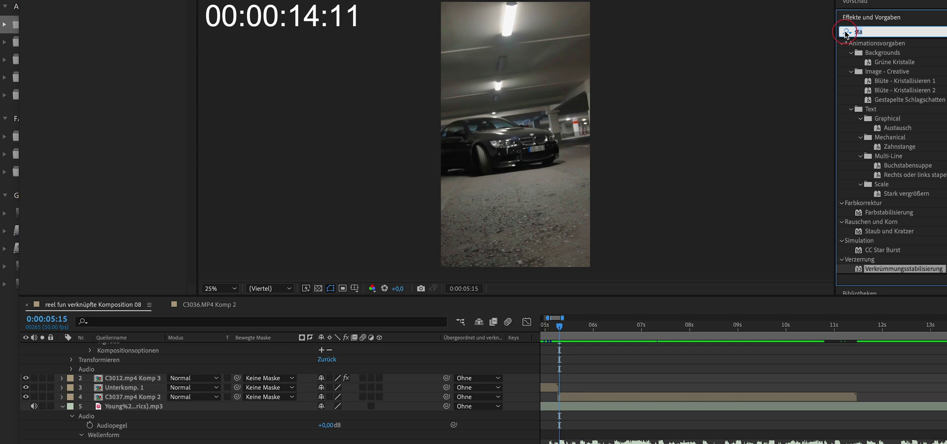
left_click(846, 32)
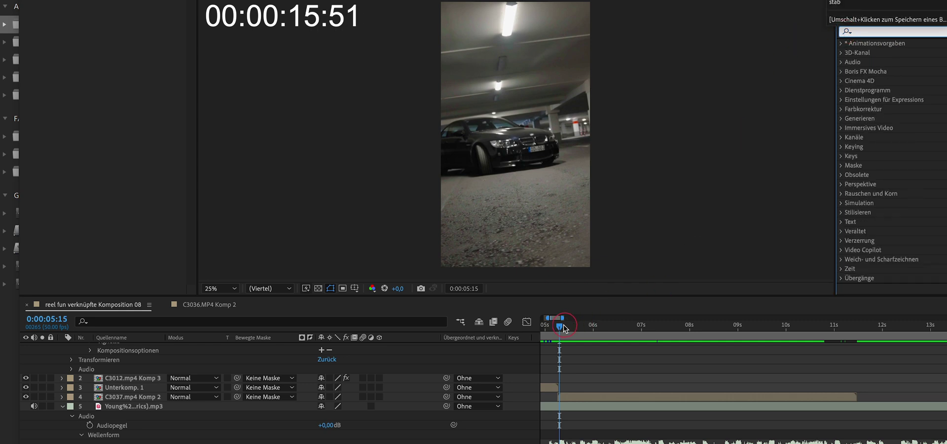
left_click(564, 327)
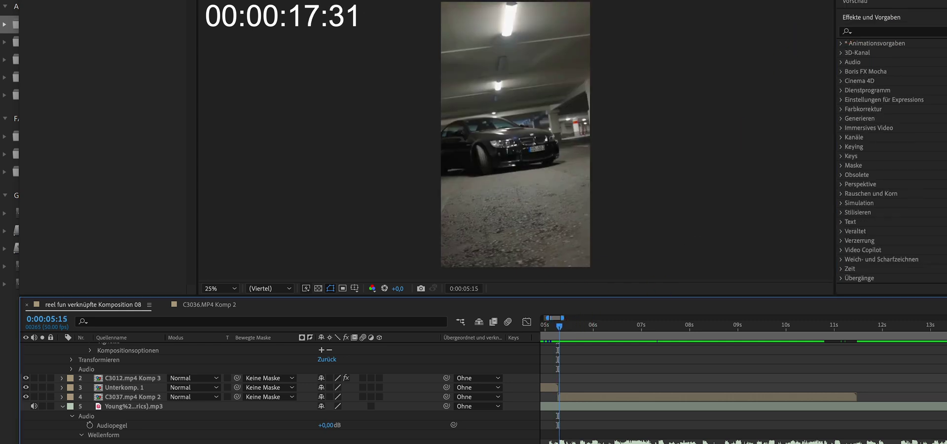
left_click_drag(558, 325, 542, 344)
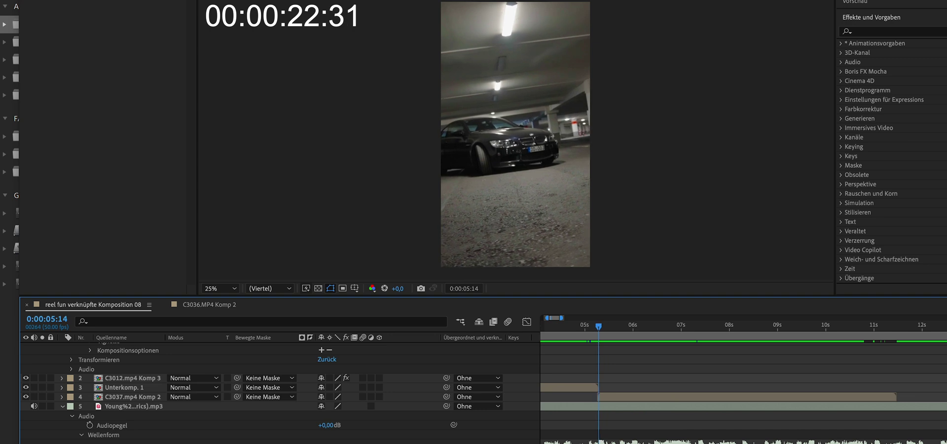
Search 'zeit' and drop Zeitverkrümmung onto the C3037.mp4 Komp 2 layer.
left_click(624, 398)
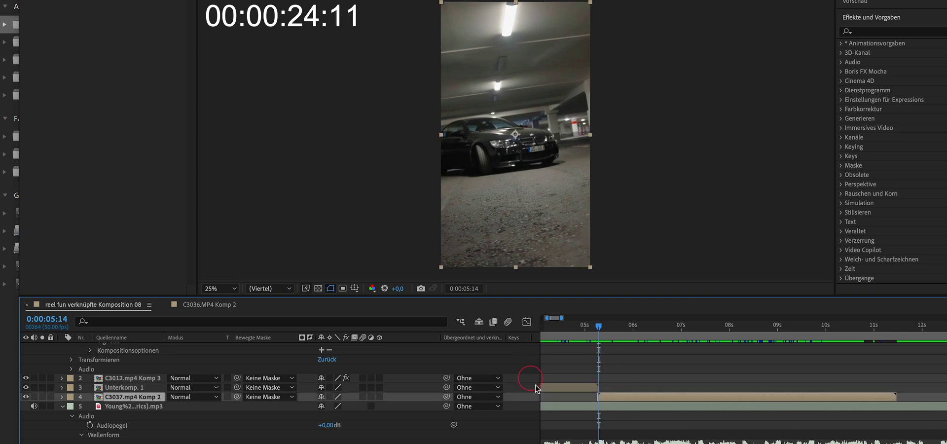
left_click(878, 31)
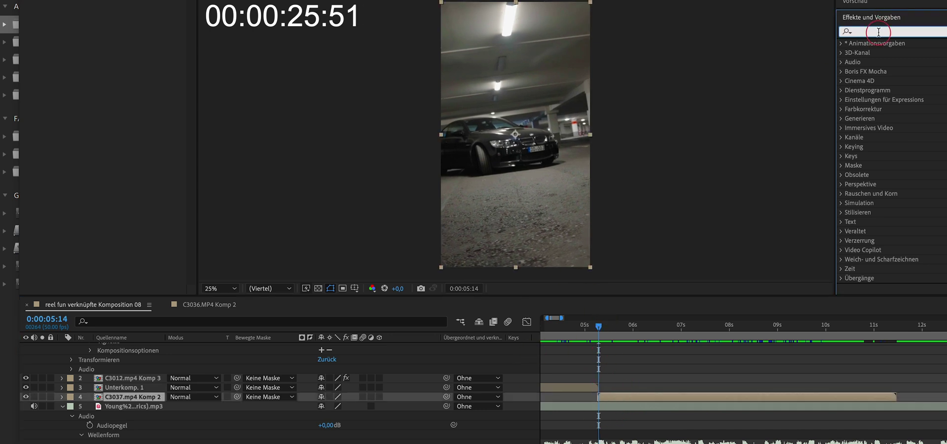
type("zeit")
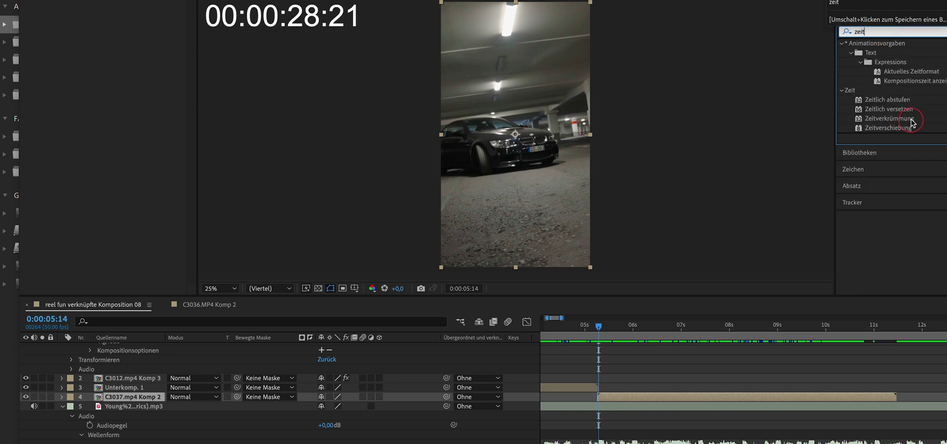
left_click_drag(911, 122, 675, 393)
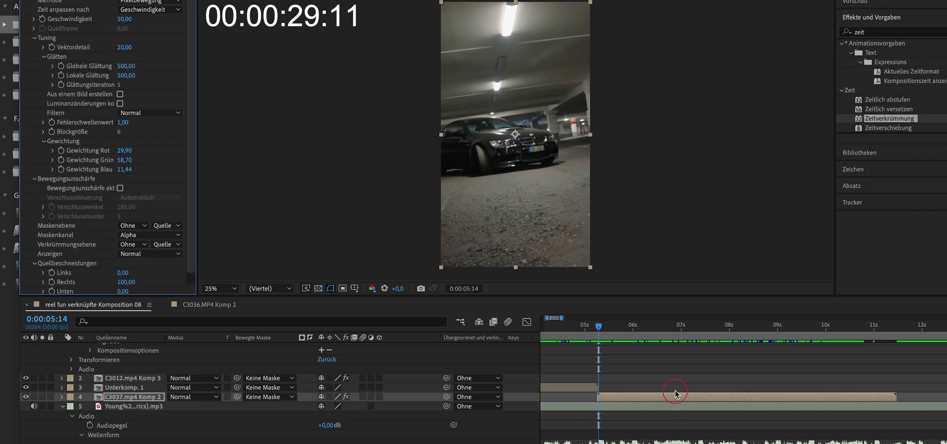
Keyframe the Zeitverkrümmung Geschwindigkeit at 700 at the clip start.
left_click(61, 398)
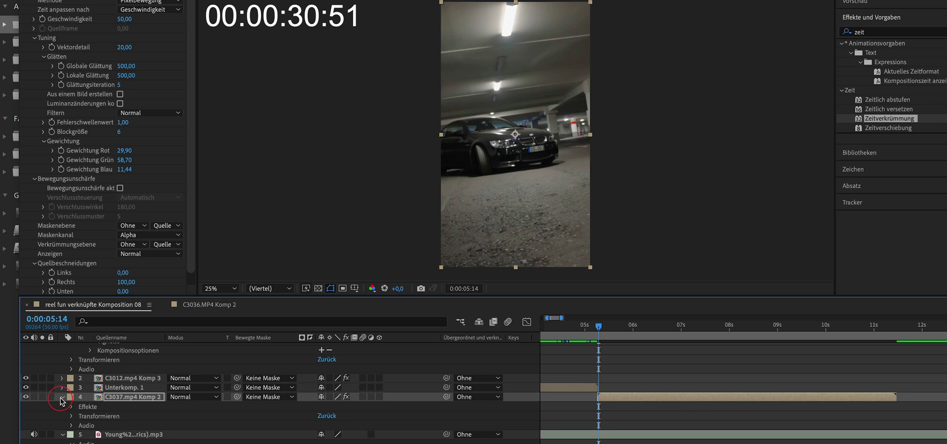
left_click(69, 407)
left_click(82, 417)
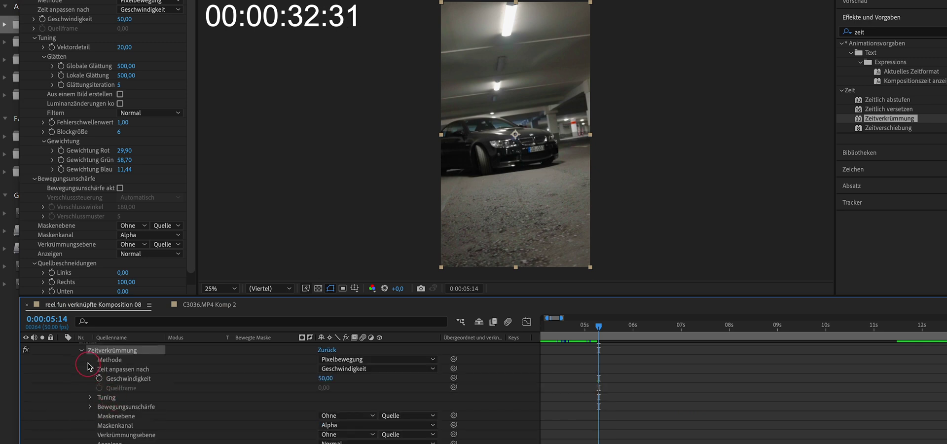
left_click(100, 378)
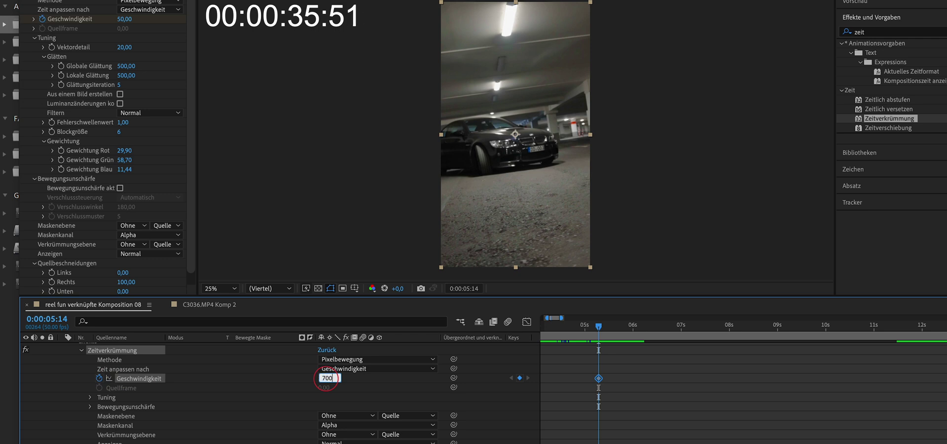
left_click(325, 378)
type("700")
left_click(640, 365)
Add a Geschwindigkeit keyframe of 50 a few frames later.
left_click_drag(598, 329, 609, 327)
left_click(329, 378)
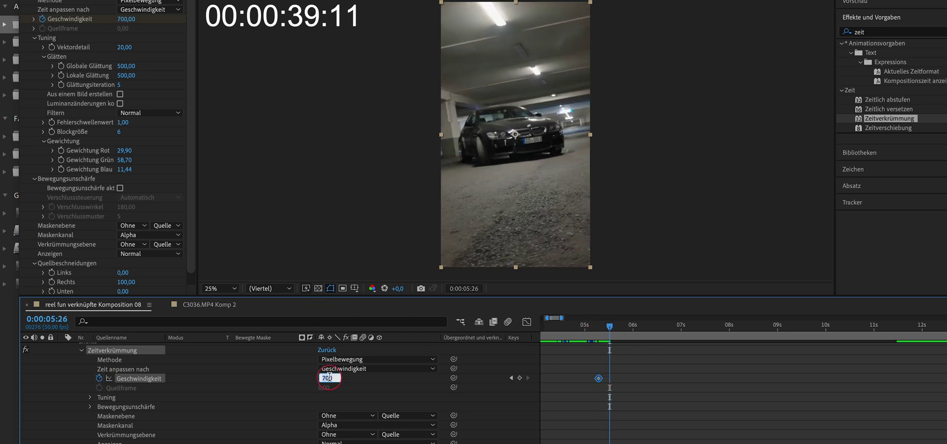
type("50")
left_click(537, 346)
mouse_move(613, 324)
left_mouse_down()
mouse_move(587, 329)
mouse_move(625, 335)
mouse_move(598, 329)
left_mouse_up()
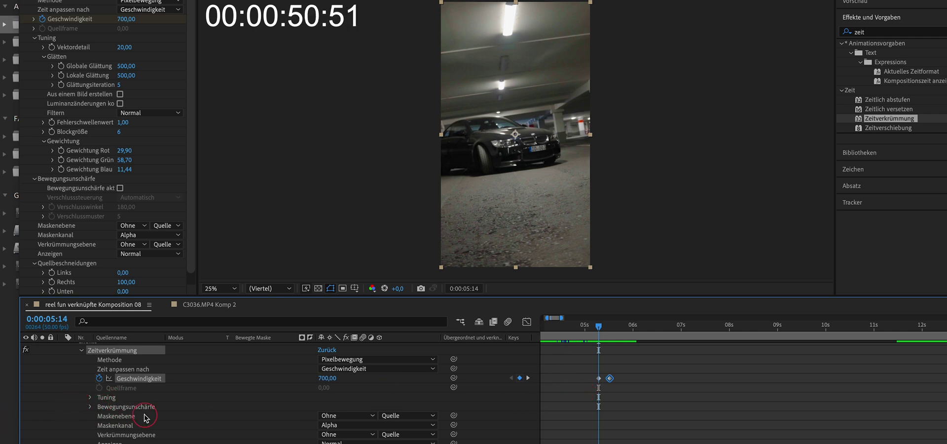
Enable Bewegungsunschärfe with Manuell shutter control, shutter angle 360 and 20 samples.
left_click(90, 406)
left_click(323, 415)
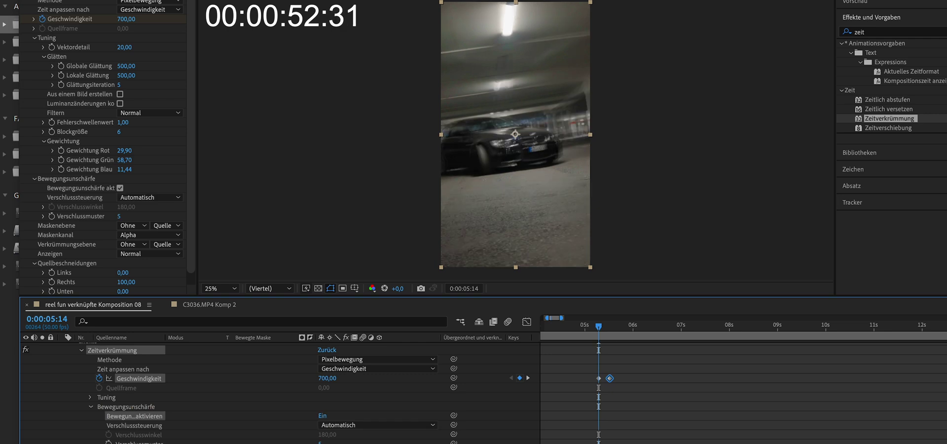
left_click(338, 424)
left_click(339, 437)
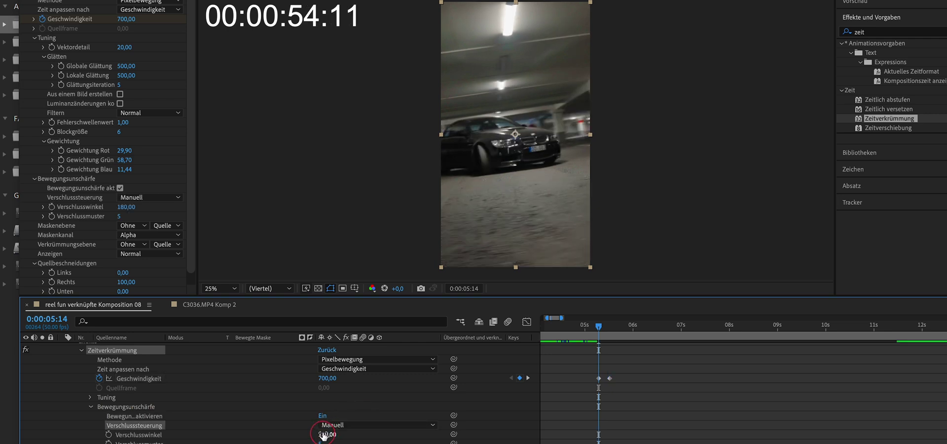
left_click(323, 433)
type("3")
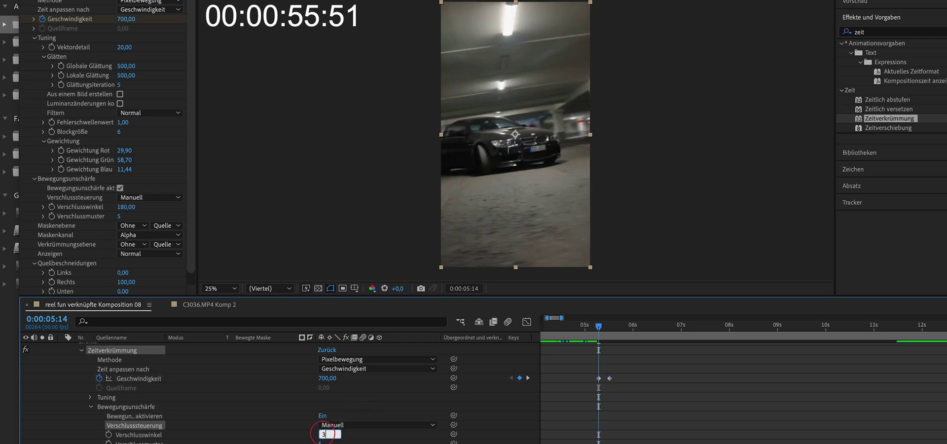
type("60")
key("Return")
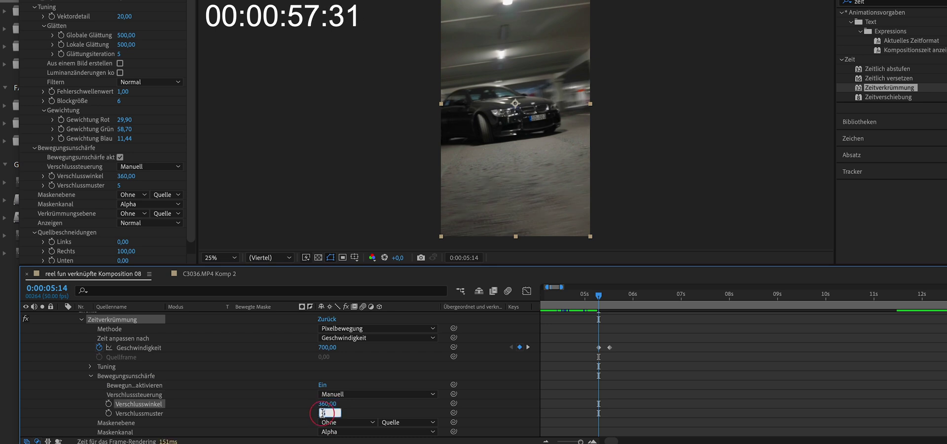
key("Return")
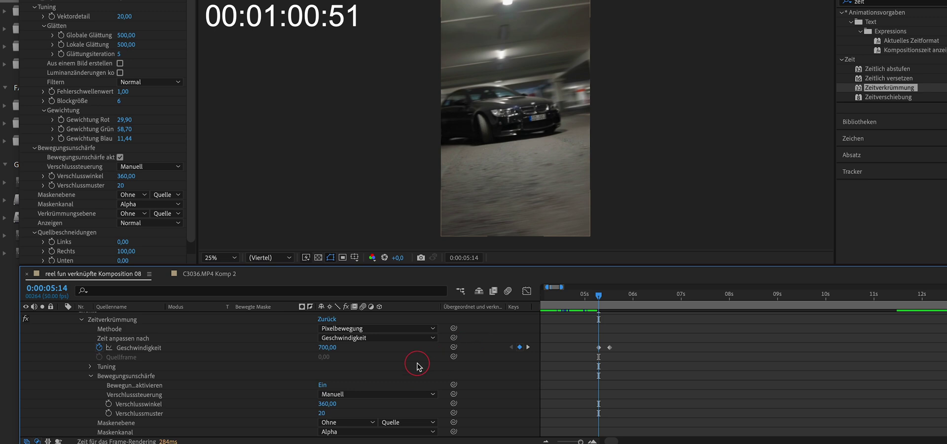
Show the Geschwindigkeit curve in the Graph Editor and Easy Ease both speed keyframes.
scroll(74, 340, "up", 2)
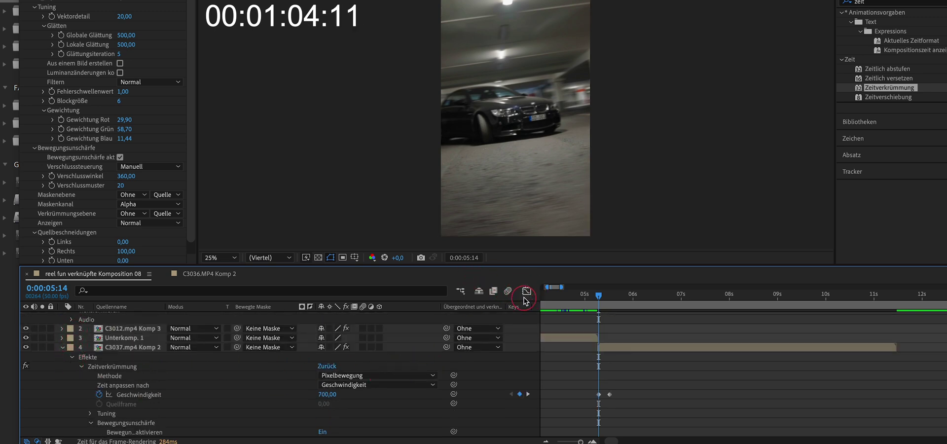
left_click(384, 417)
left_click(132, 396)
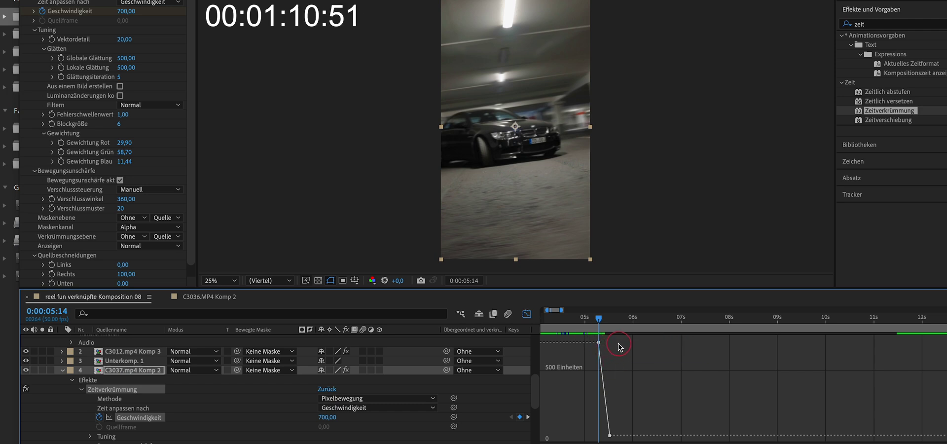
left_click_drag(618, 343, 579, 438)
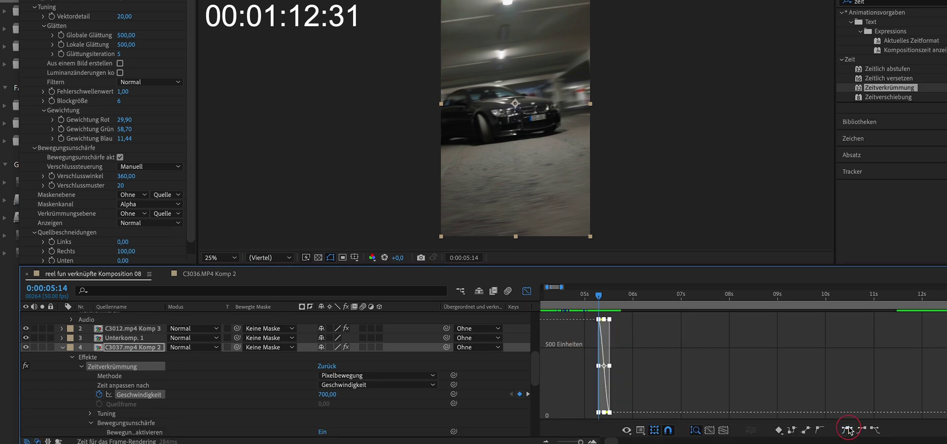
left_click(847, 430)
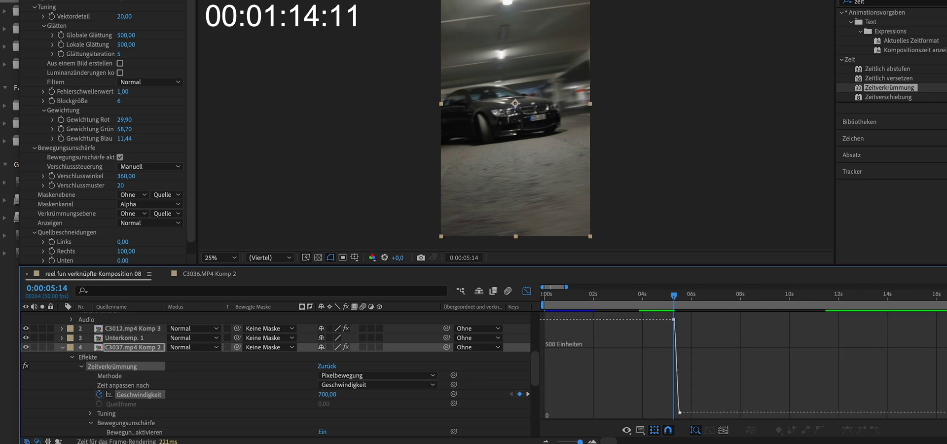
Pull the upper keyframe's bezier handle to smooth the 700-to-50 ramp and preview it.
key("semicolon")
key("equal")
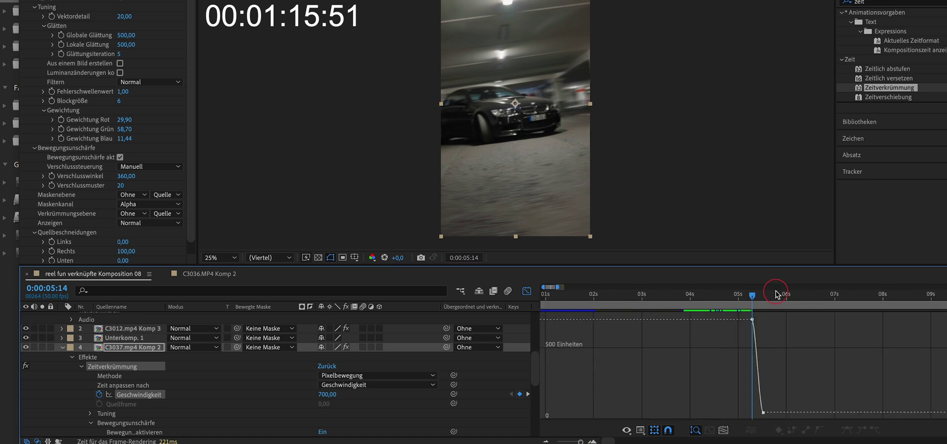
left_click(753, 319)
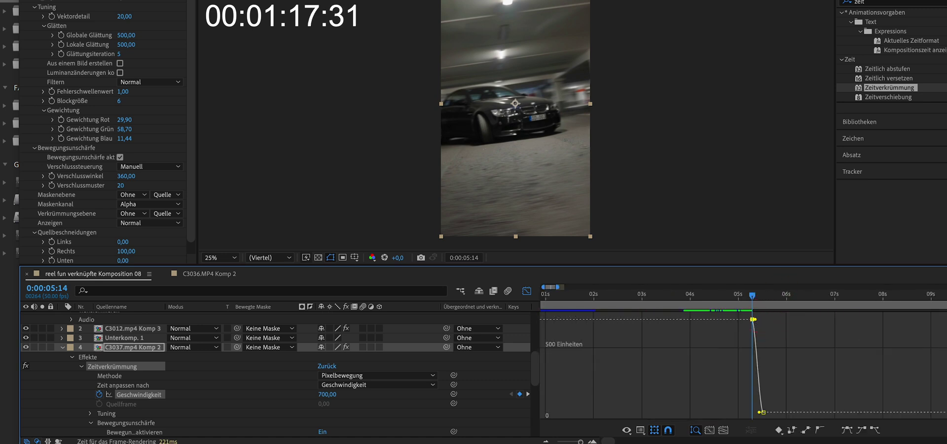
mouse_move(763, 319)
left_mouse_down()
mouse_move(763, 349)
mouse_move(763, 331)
left_mouse_up()
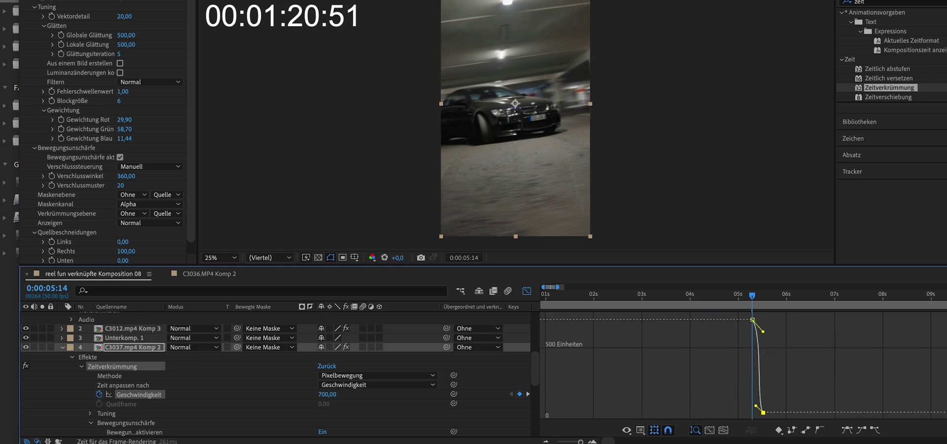
key("space")
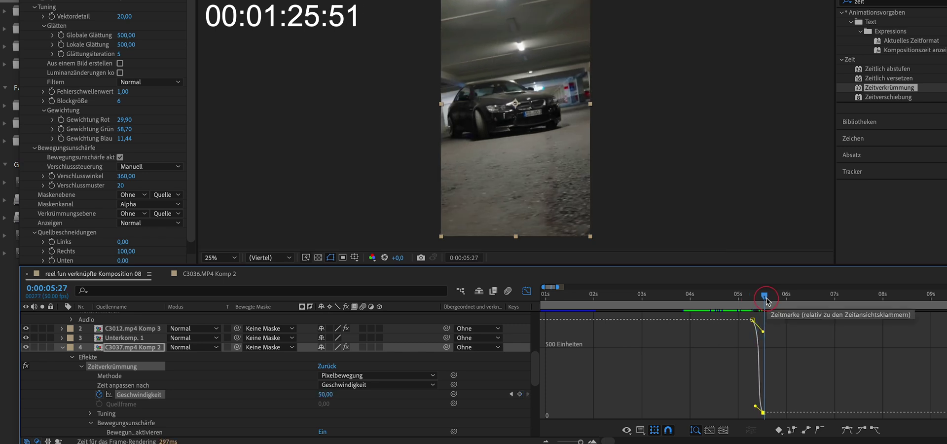
left_click(730, 297)
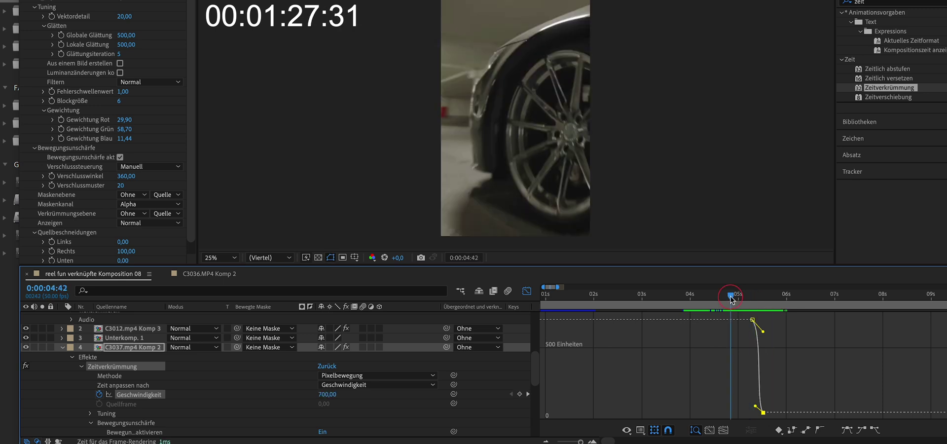